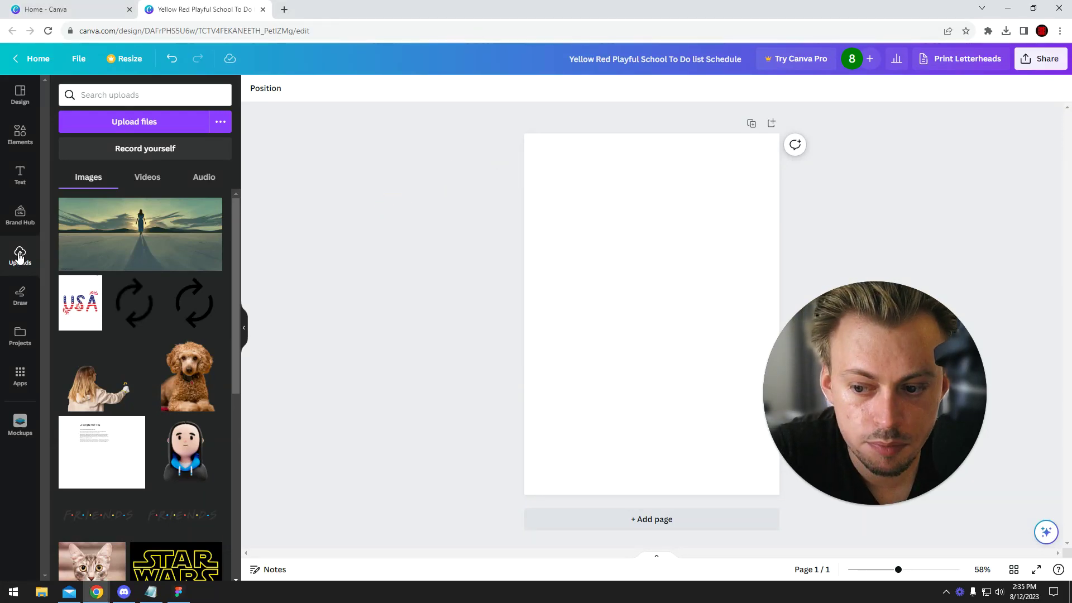
# Place the landscape sunset photo on the page and enlarge it in crop mode
pyautogui.moveTo(126, 230); pyautogui.dragTo(623, 237)
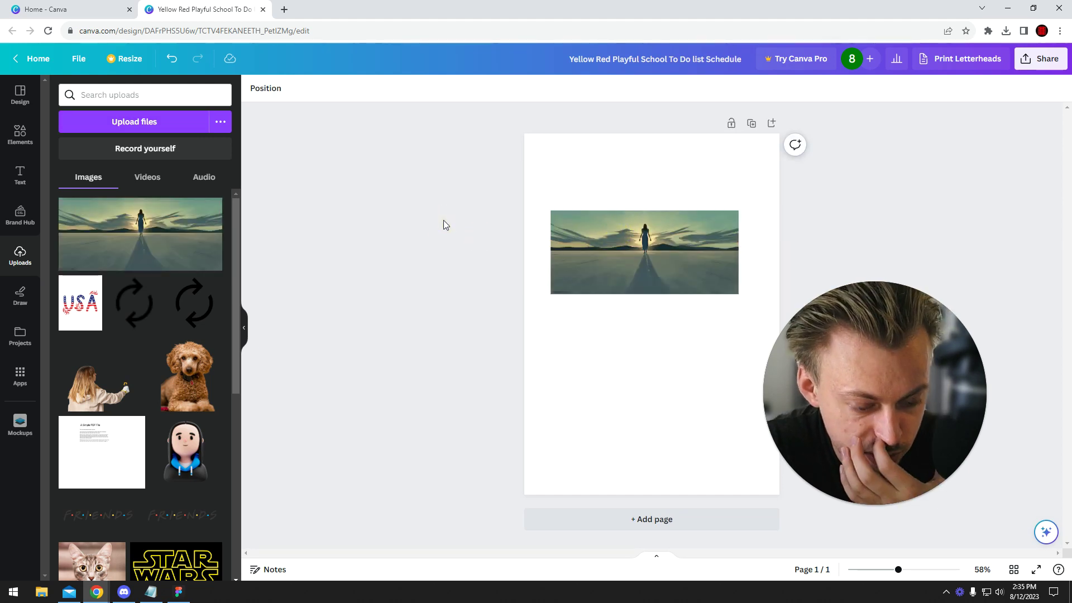
pyautogui.doubleClick(679, 236)
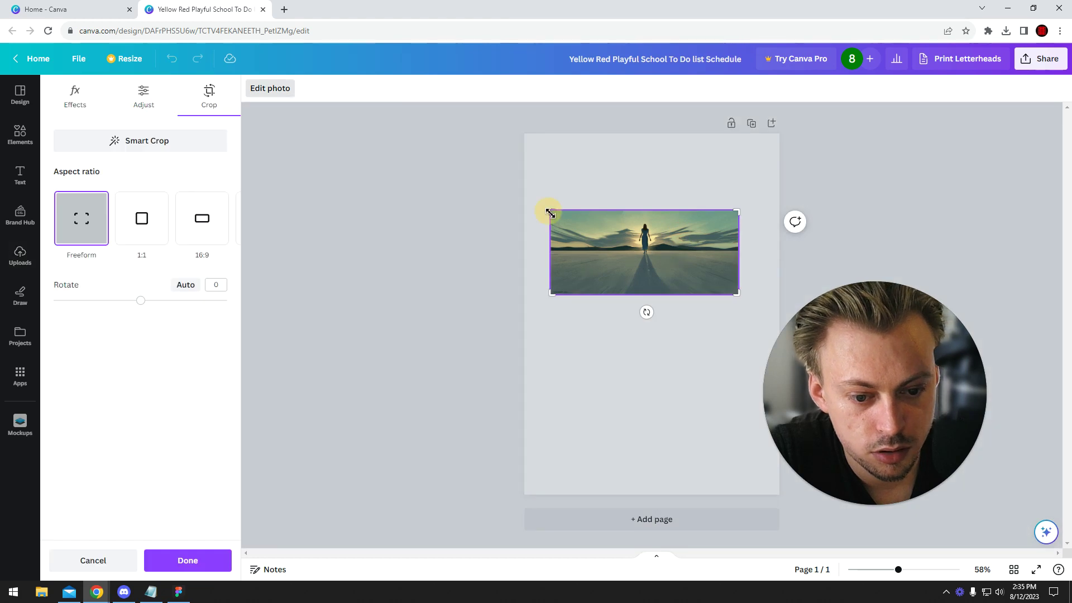
pyautogui.moveTo(550, 212)
pyautogui.mouseDown()
pyautogui.moveTo(536, 165)
pyautogui.moveTo(435, 137)
pyautogui.mouseUp()
pyautogui.moveTo(631, 252); pyautogui.dragTo(697, 300)
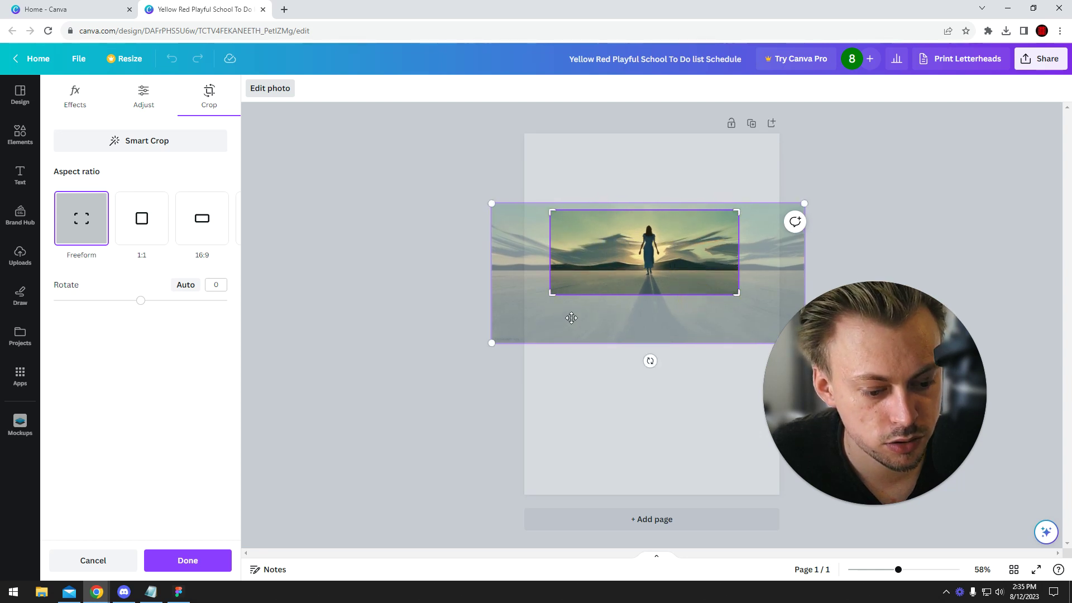
# Resize and shift the photo behind the crop box, then set a 1:1 ratio
pyautogui.moveTo(492, 345)
pyautogui.mouseDown()
pyautogui.moveTo(511, 361)
pyautogui.moveTo(444, 335)
pyautogui.mouseUp()
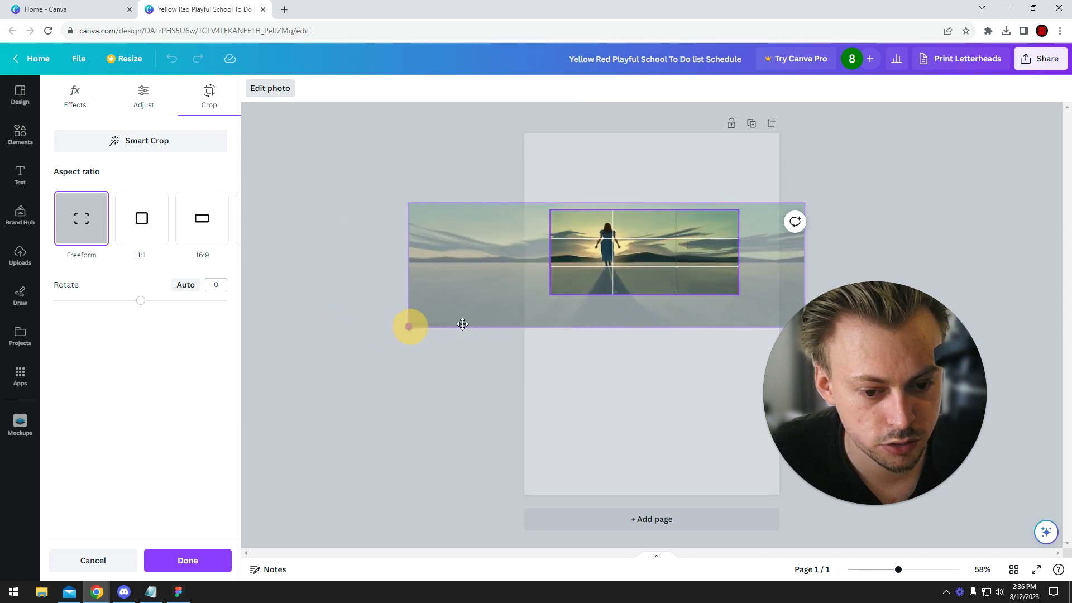
pyautogui.moveTo(444, 335); pyautogui.dragTo(550, 323)
pyautogui.moveTo(616, 267); pyautogui.dragTo(585, 267)
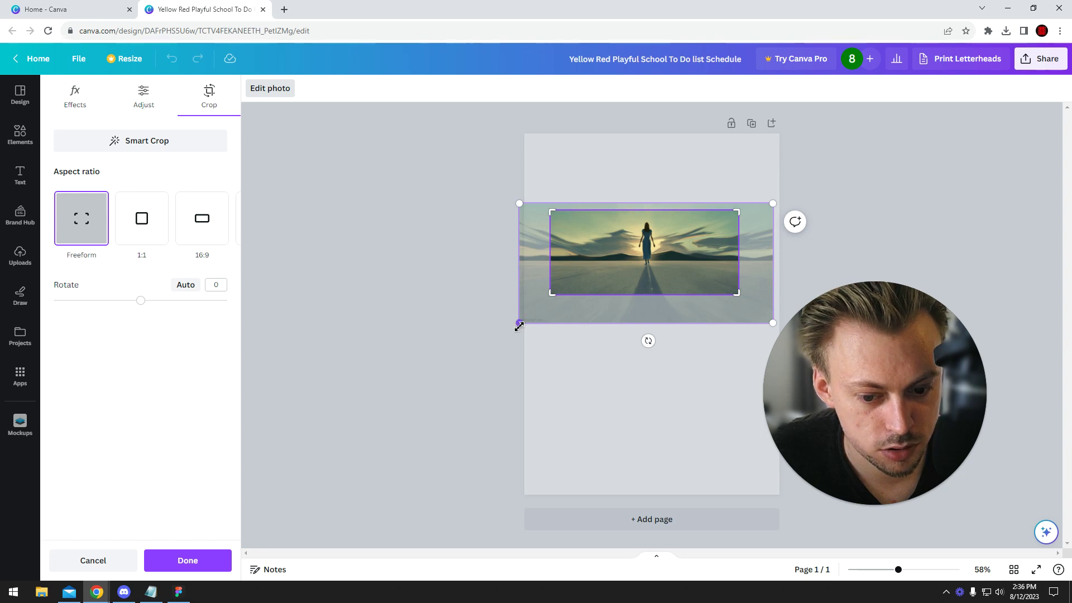
pyautogui.moveTo(519, 325)
pyautogui.mouseDown()
pyautogui.moveTo(548, 337)
pyautogui.moveTo(374, 370)
pyautogui.mouseUp()
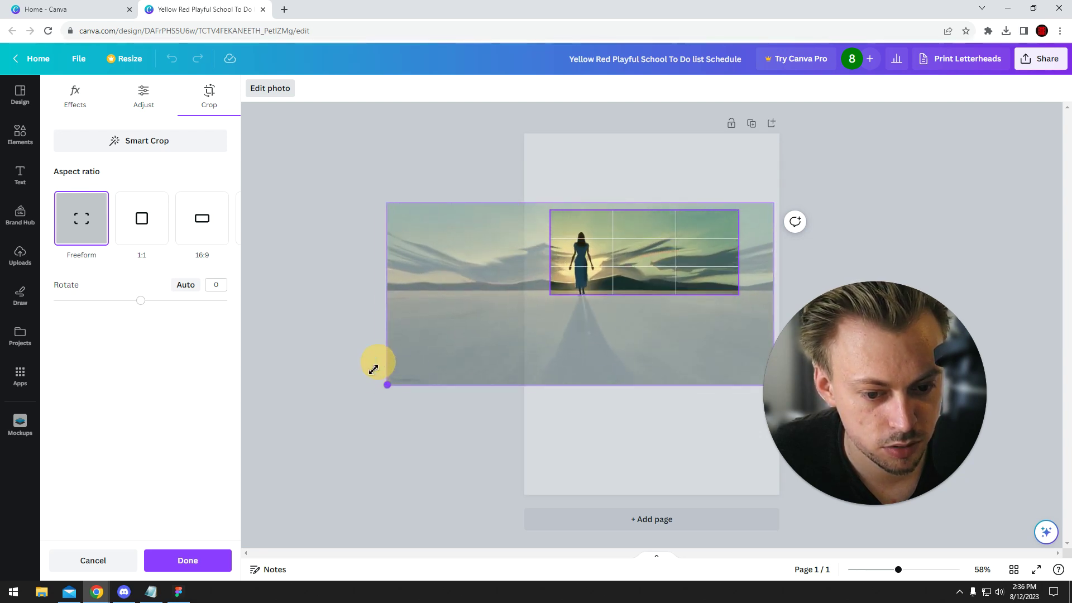
pyautogui.moveTo(374, 370); pyautogui.dragTo(368, 364)
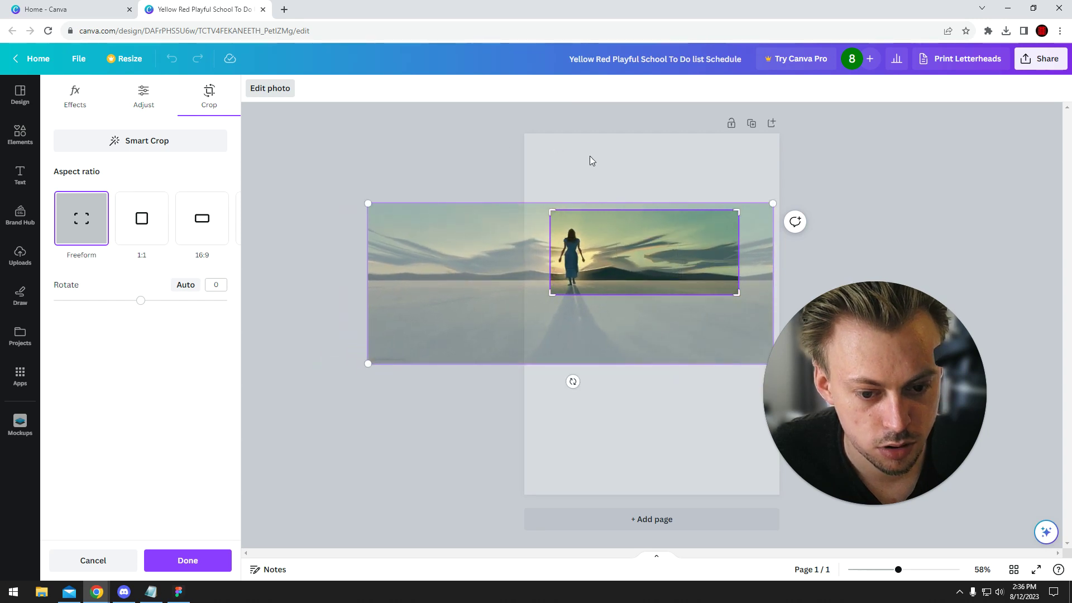
pyautogui.click(141, 237)
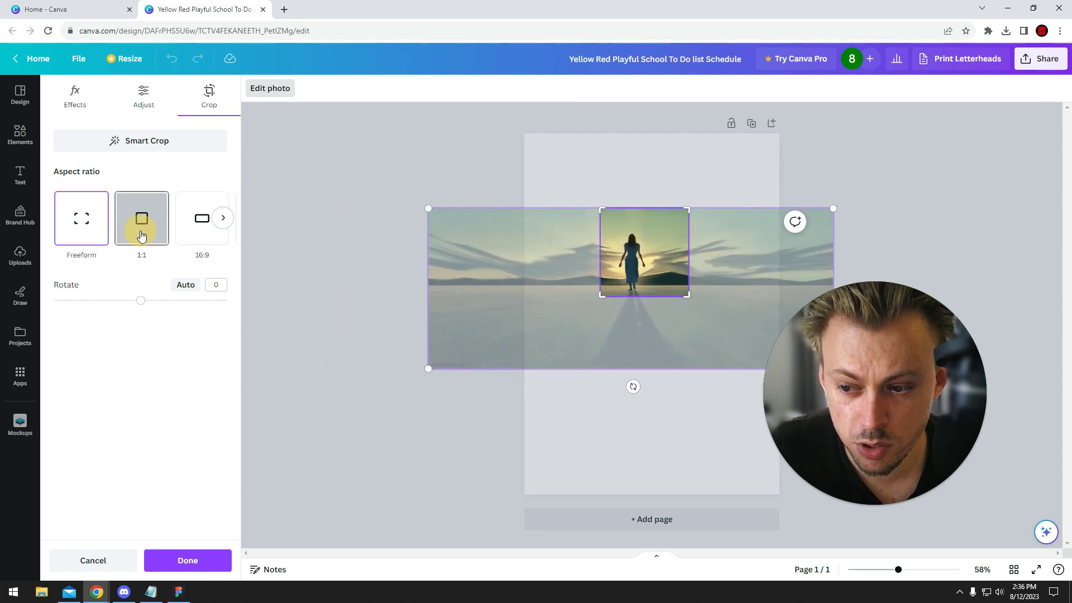
# Try a 16:9 crop, return to square, then reposition and rotate the photo
pyautogui.click(203, 225)
pyautogui.click(157, 224)
pyautogui.moveTo(654, 262); pyautogui.dragTo(662, 255)
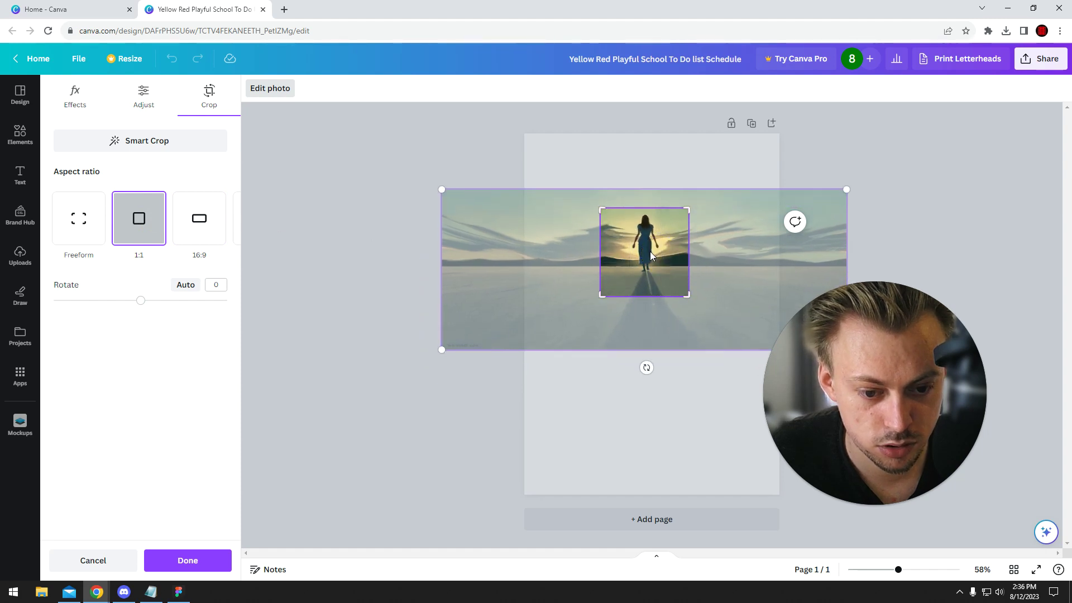
pyautogui.moveTo(661, 256); pyautogui.dragTo(650, 261)
pyautogui.moveTo(141, 300); pyautogui.dragTo(153, 300)
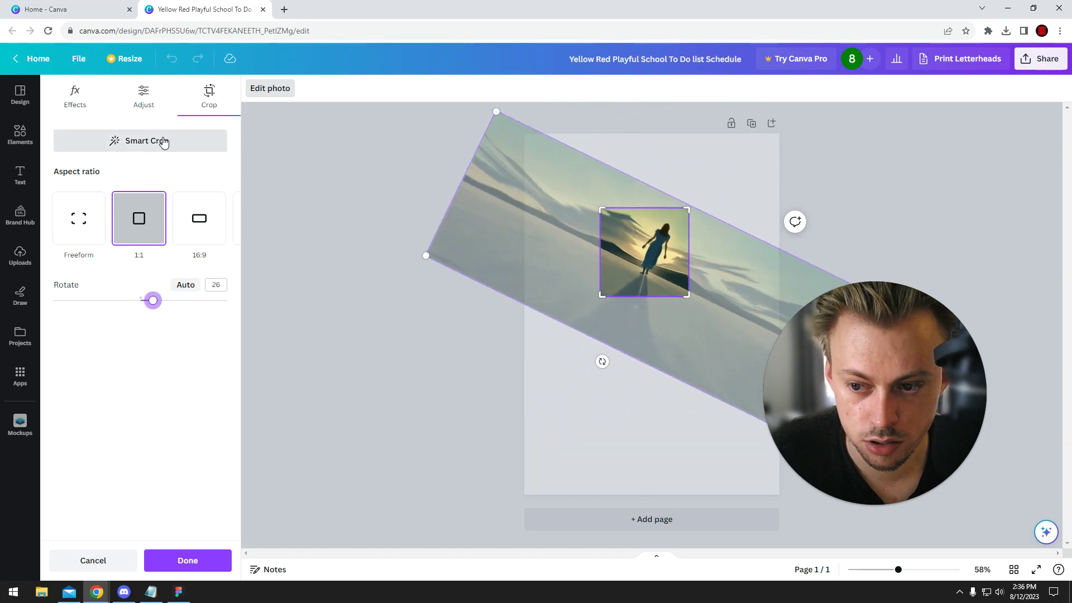
# Attempt an automatic crop, apply the rotated square crop, and enlarge the photo
pyautogui.click(163, 143)
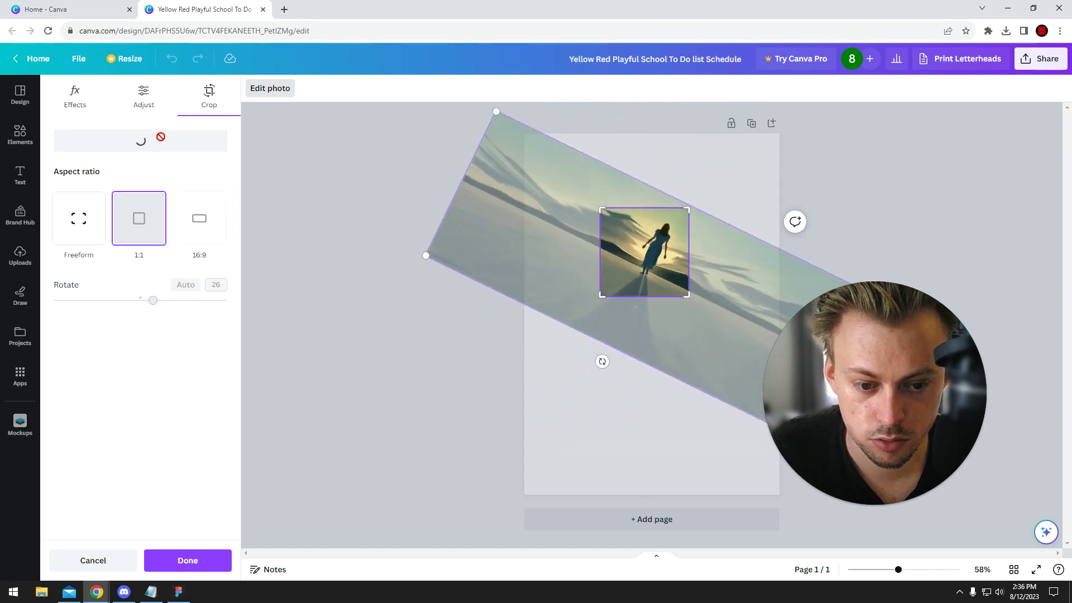
pyautogui.click(1056, 118)
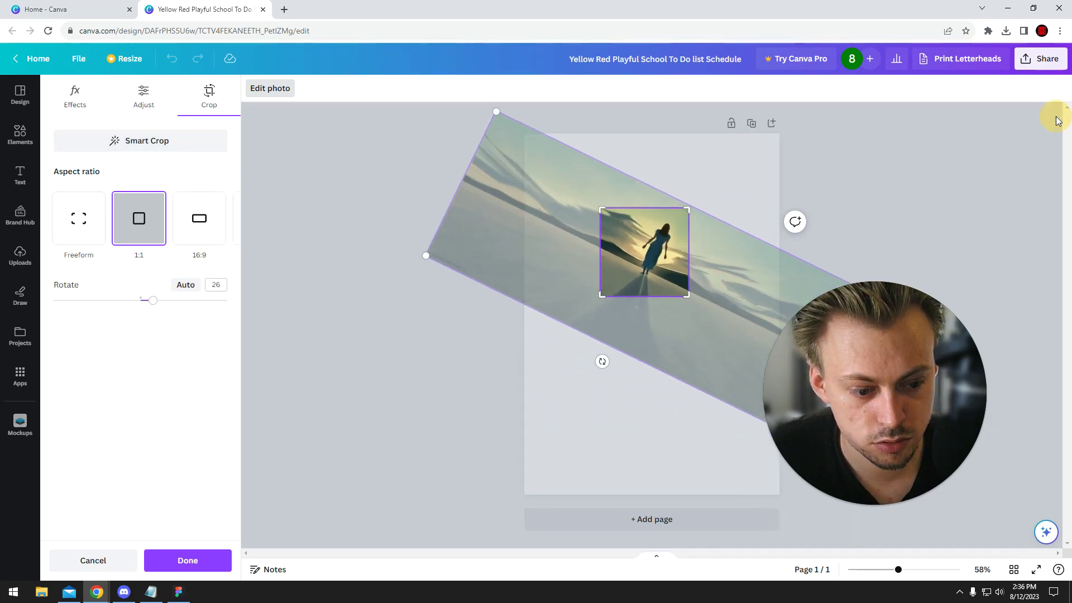
pyautogui.click(440, 347)
pyautogui.click(634, 227)
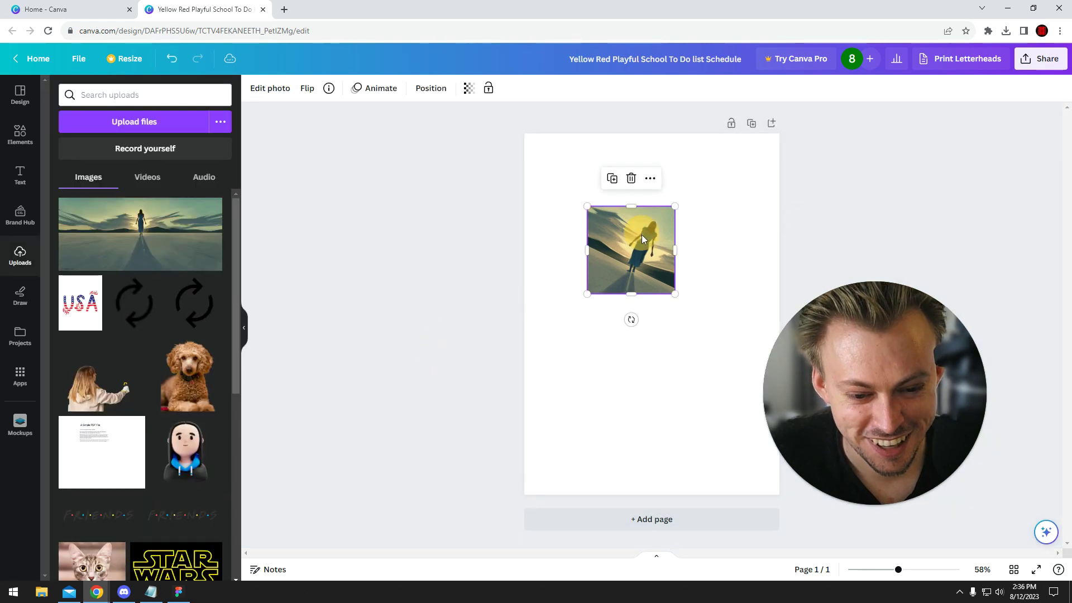
pyautogui.moveTo(675, 294); pyautogui.dragTo(729, 347)
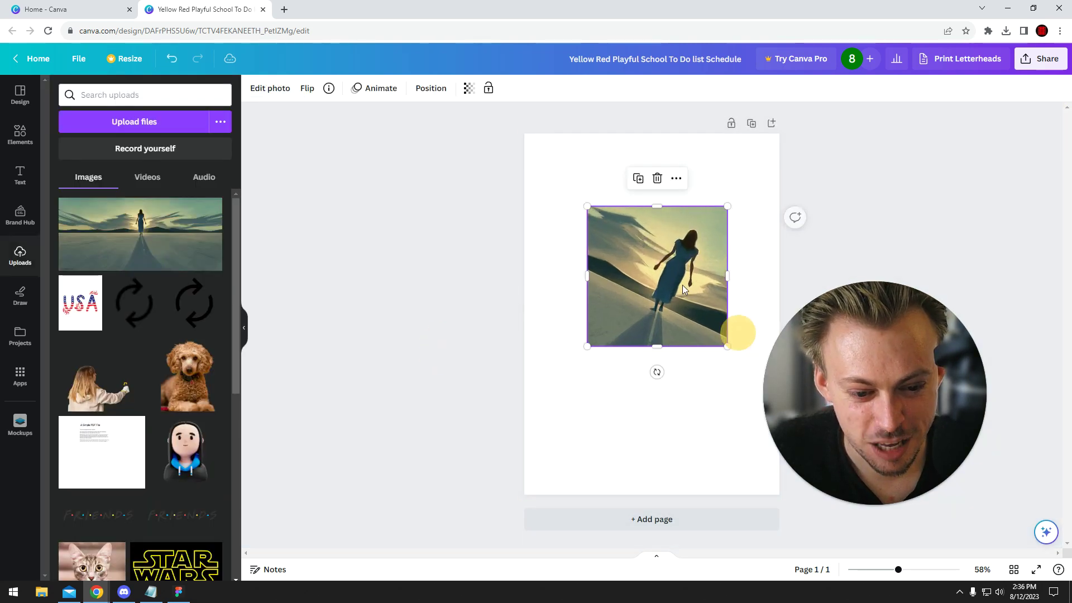
# Reopen the crop, retry the automatic crop after its error, and apply it
pyautogui.doubleClick(612, 237)
pyautogui.click(131, 144)
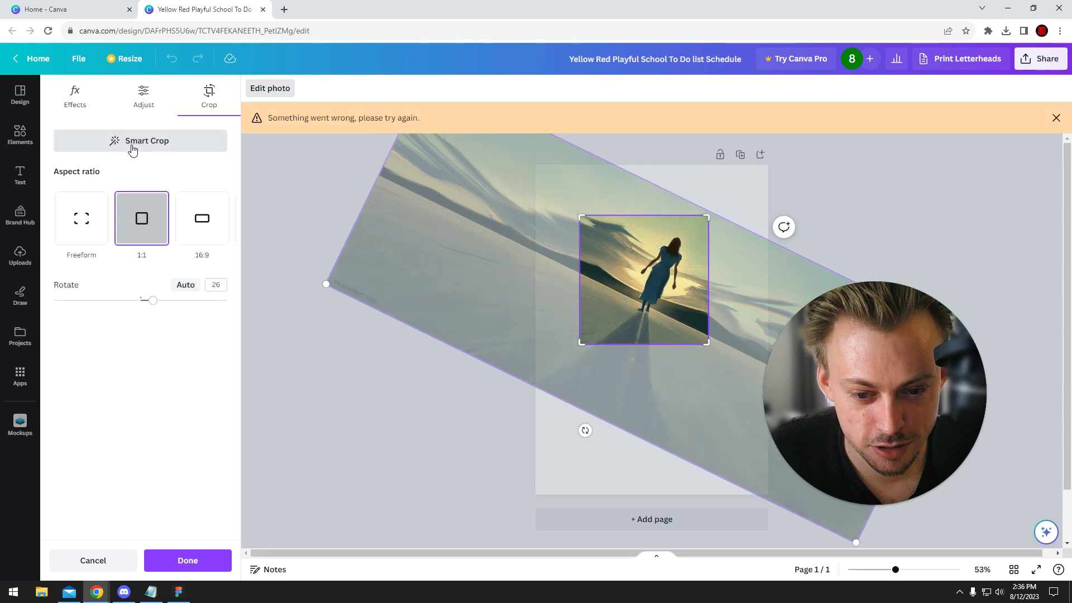
pyautogui.click(1055, 118)
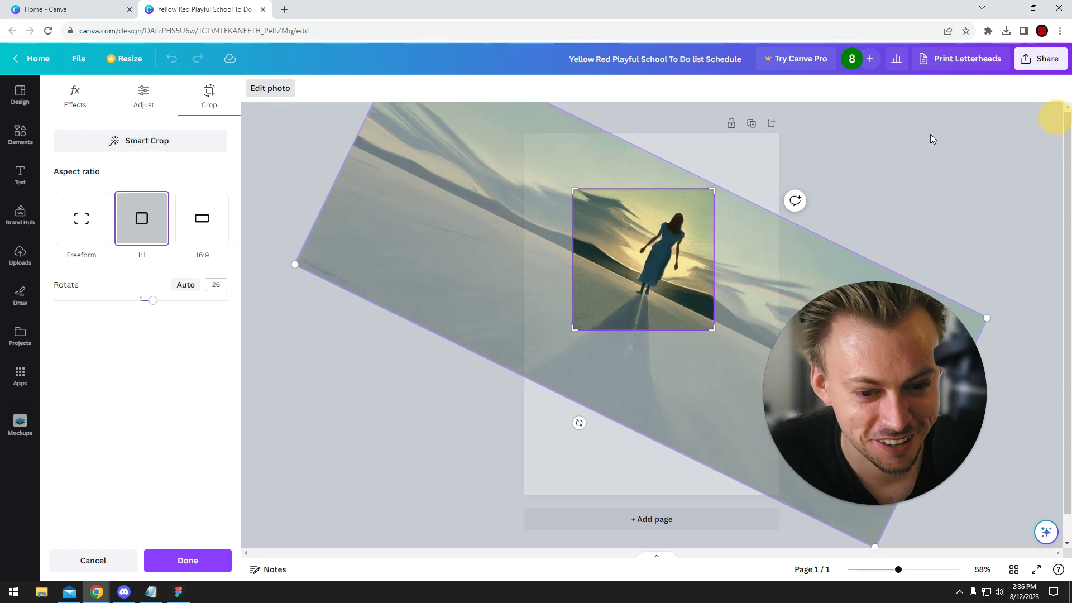
pyautogui.click(416, 401)
pyautogui.click(640, 258)
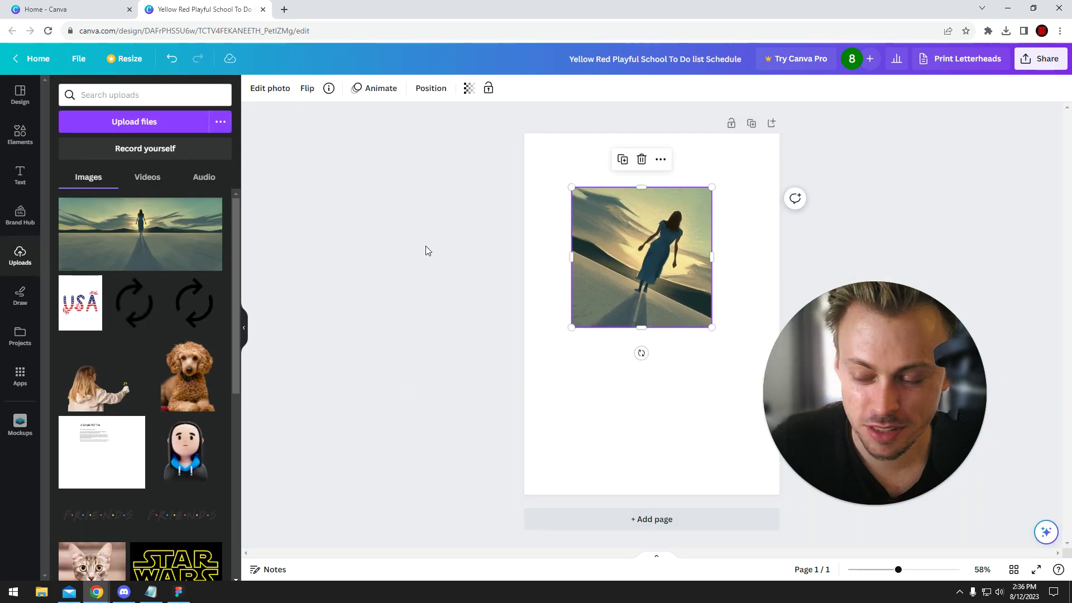
# Select the cropped sunset photo on the page to show its toolbar
pyautogui.click(410, 249)
pyautogui.click(670, 244)
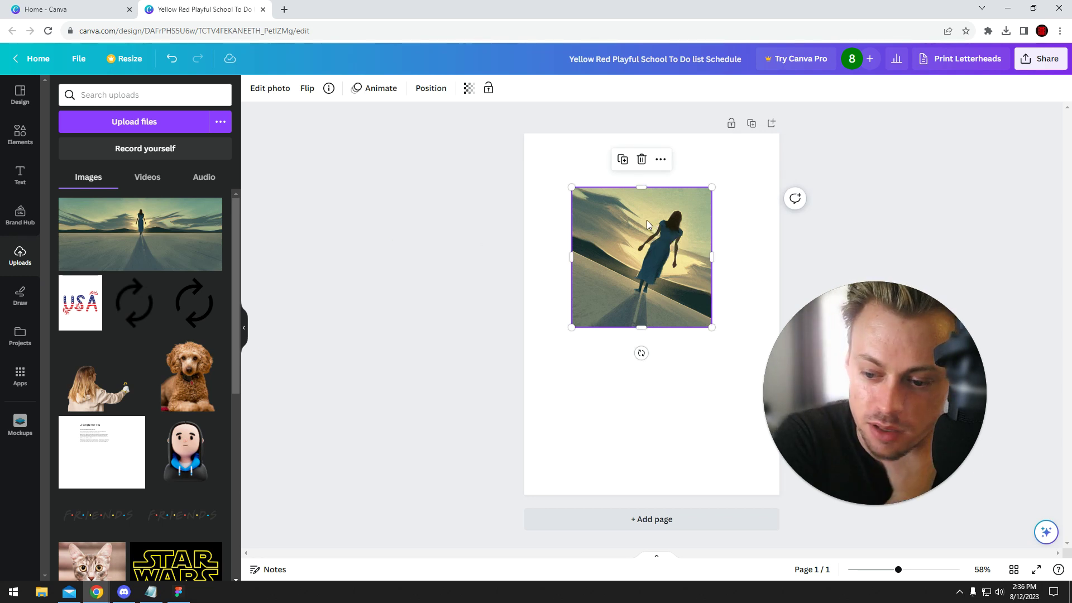
pyautogui.click(466, 244)
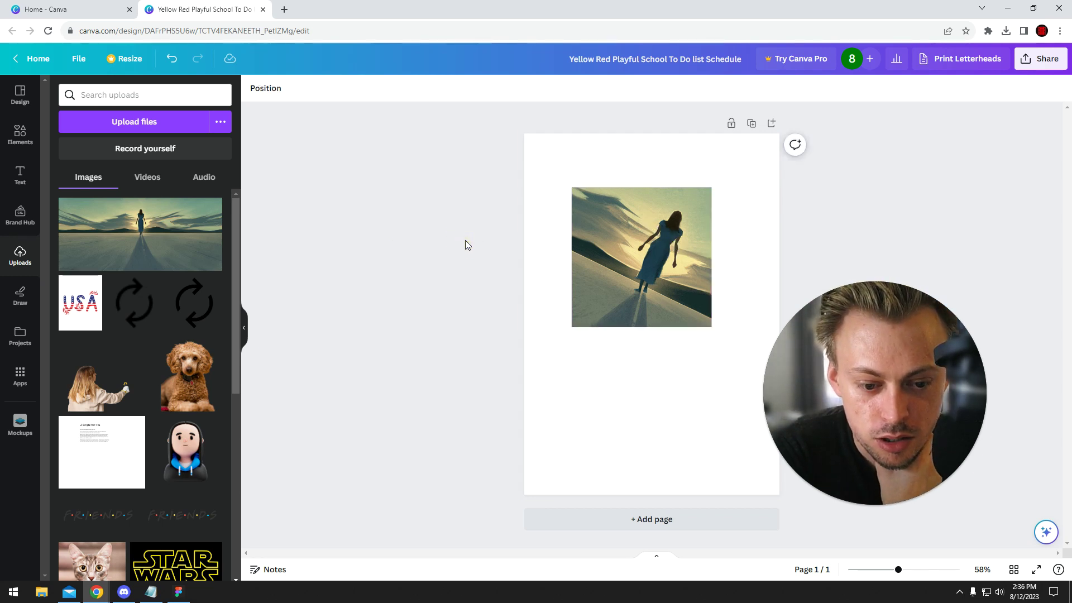
pyautogui.click(631, 206)
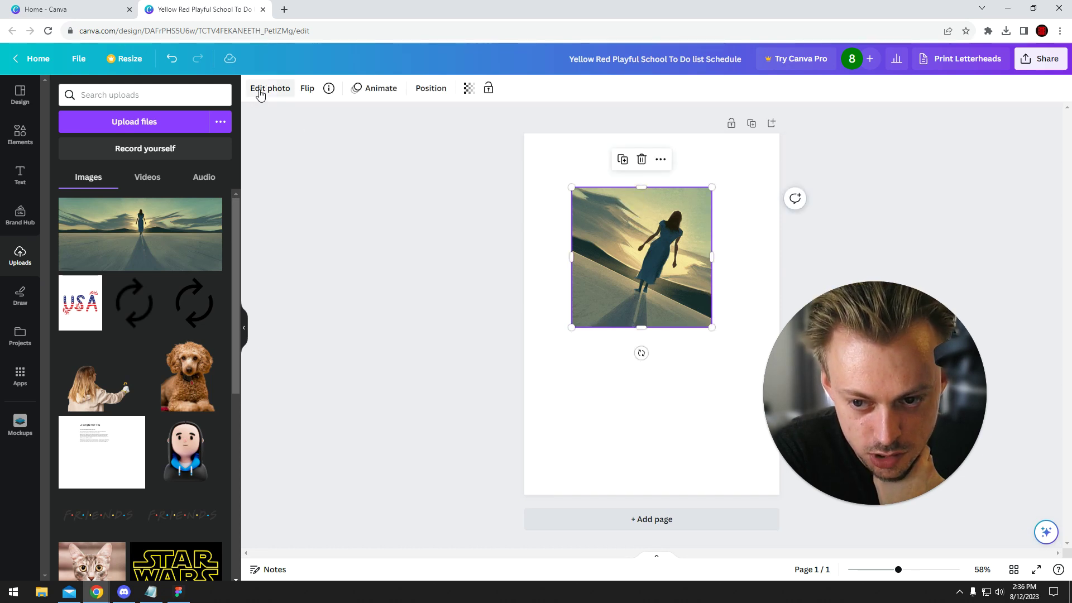
pyautogui.click(260, 91)
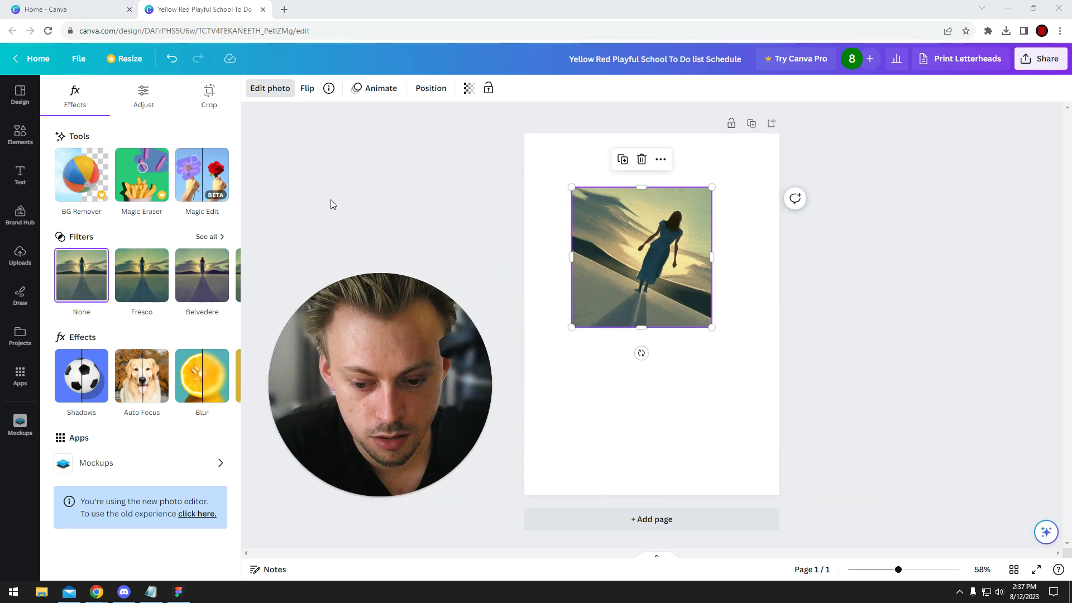
pyautogui.press('Escape')
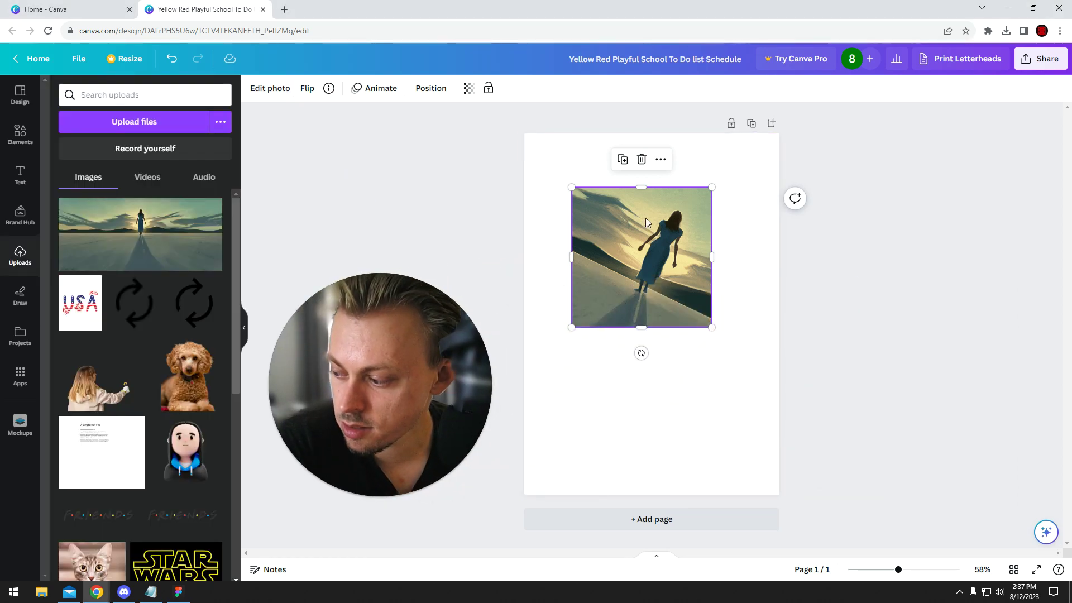
# Straighten the sunset photo to 0 rotation and reposition it within the square crop
pyautogui.doubleClick(646, 218)
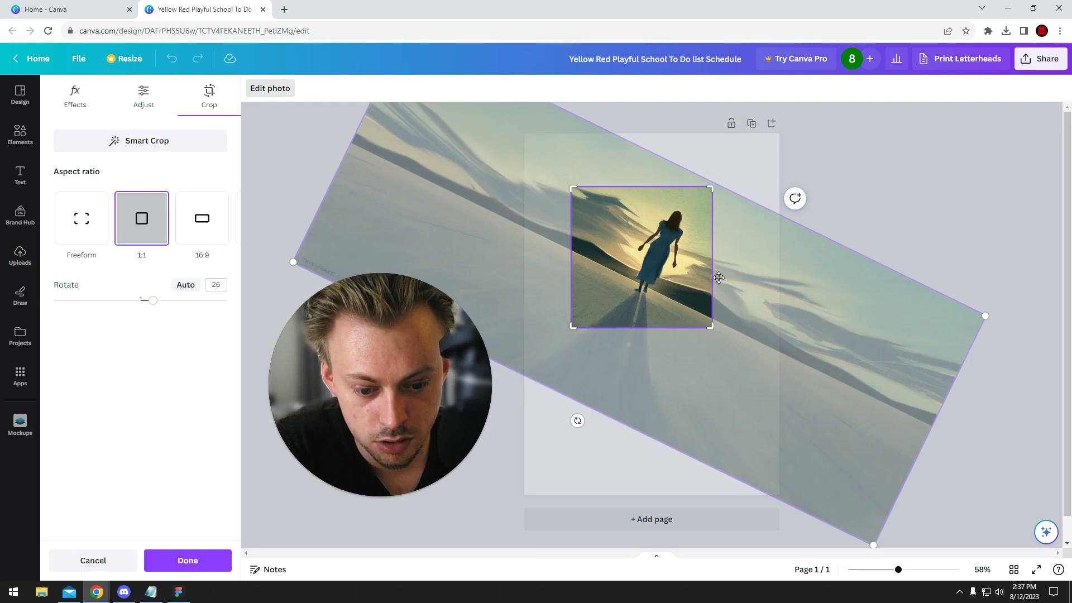
pyautogui.moveTo(577, 420)
pyautogui.mouseDown()
pyautogui.moveTo(641, 409)
pyautogui.moveTo(638, 359)
pyautogui.mouseUp()
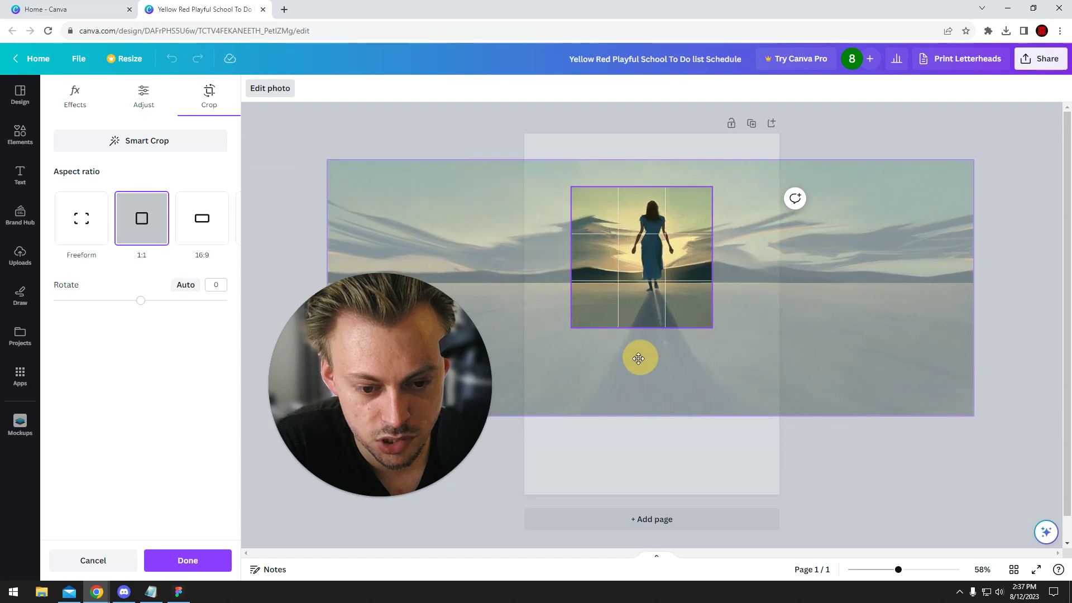
pyautogui.moveTo(637, 359); pyautogui.dragTo(627, 357)
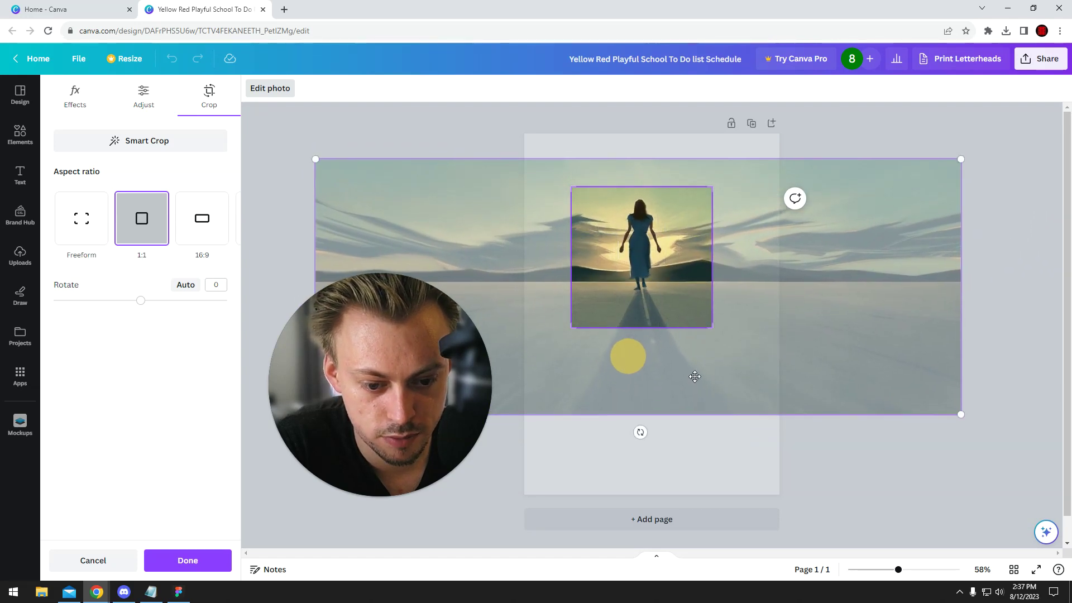
pyautogui.click(870, 456)
pyautogui.doubleClick(611, 273)
pyautogui.moveTo(612, 275)
pyautogui.mouseDown()
pyautogui.moveTo(467, 265)
pyautogui.moveTo(612, 296)
pyautogui.mouseUp()
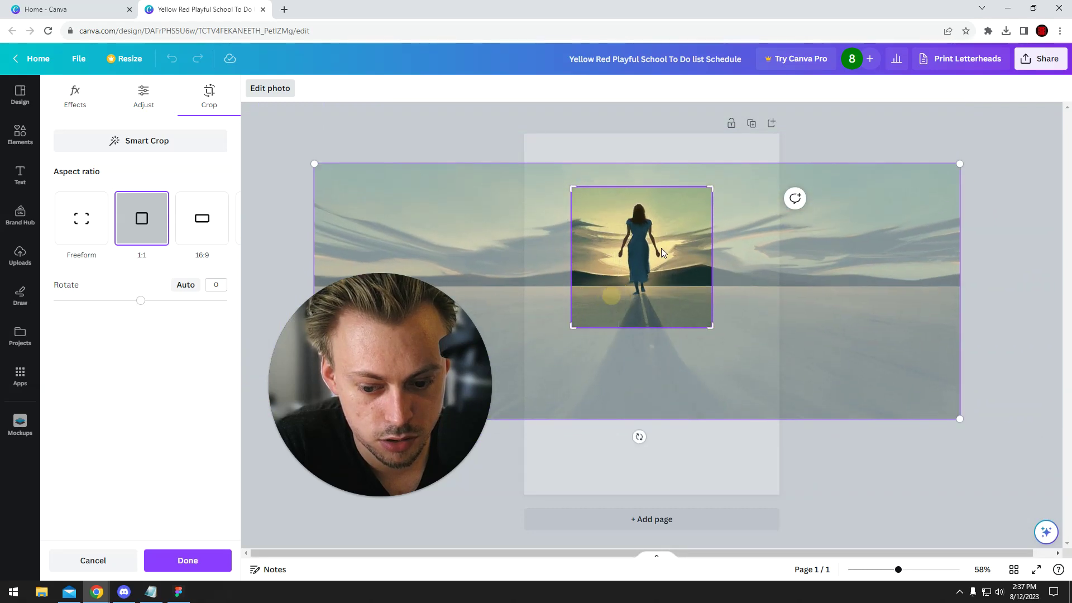
pyautogui.click(711, 452)
# Delete the square sunset photo and show the Elements library
pyautogui.click(651, 264)
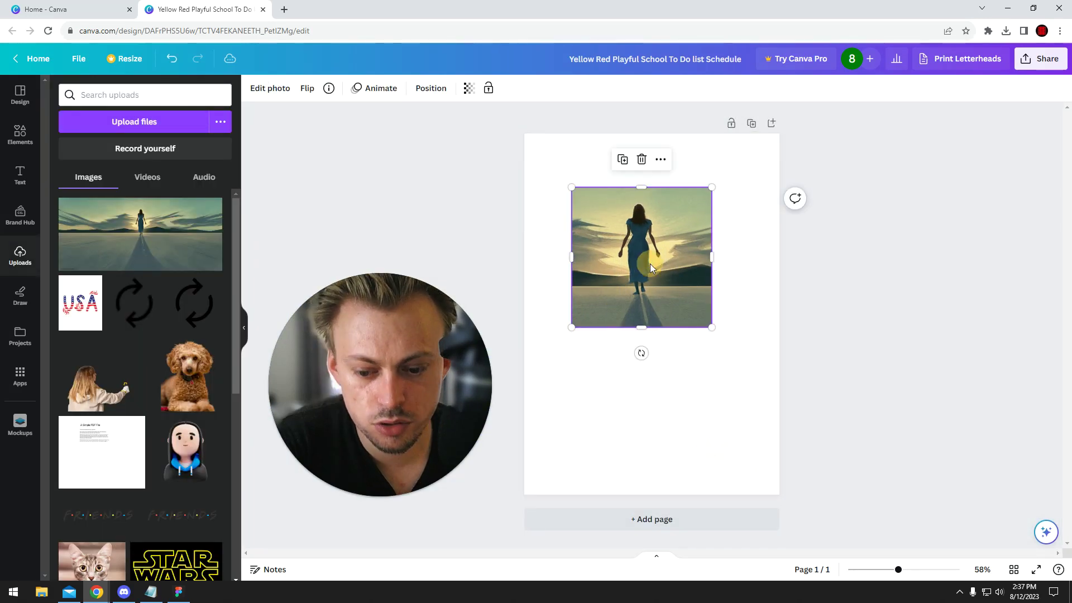
pyautogui.press('Delete')
pyautogui.click(19, 134)
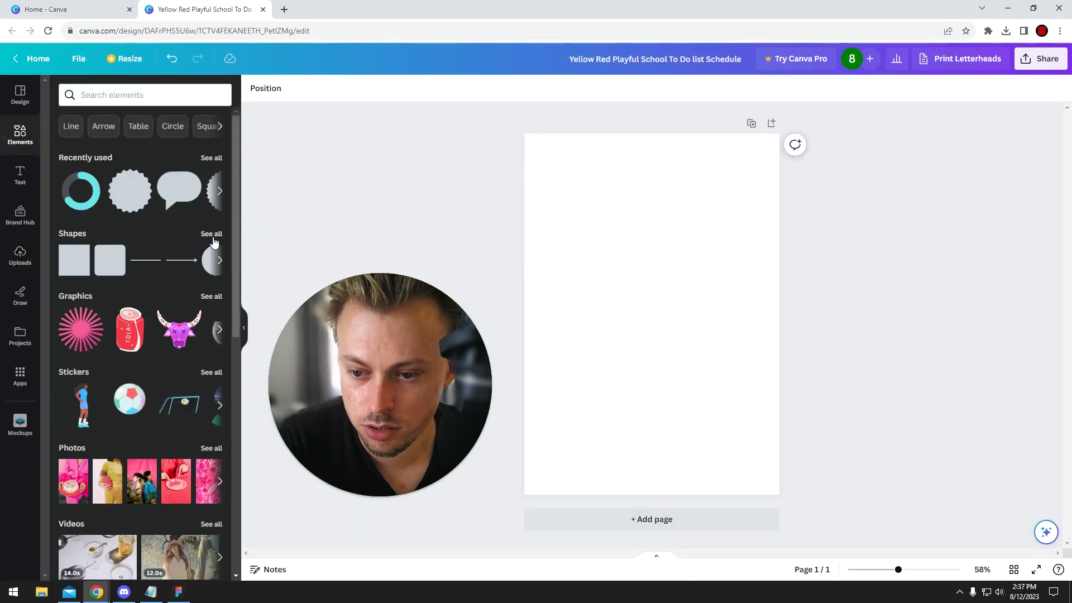
# Place a heart frame from a 'heart frame' search and fill it with the cat photo
pyautogui.click(140, 97)
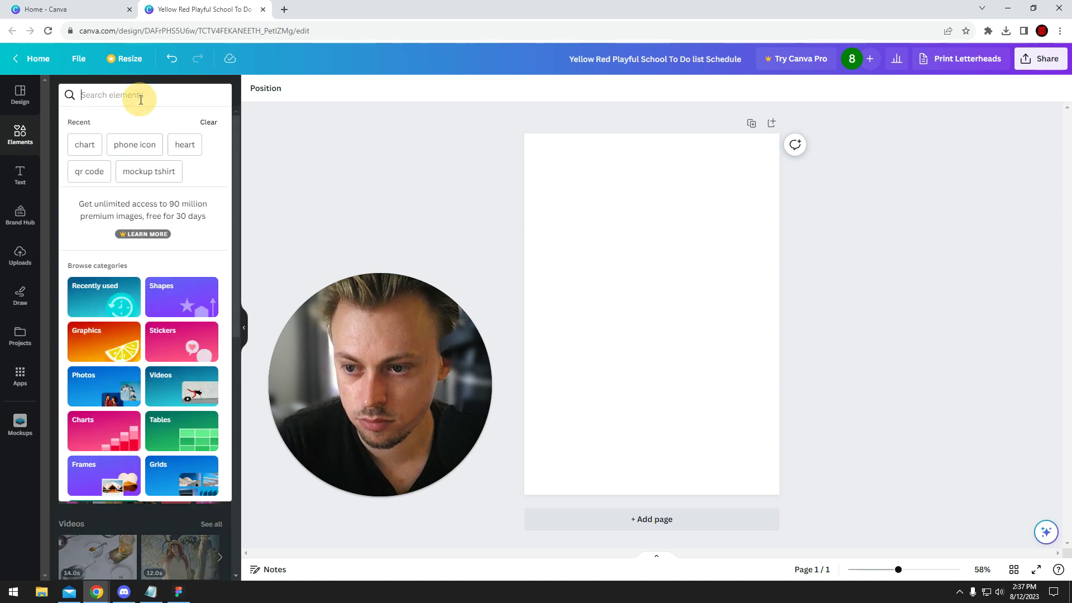
pyautogui.write('heart frame')
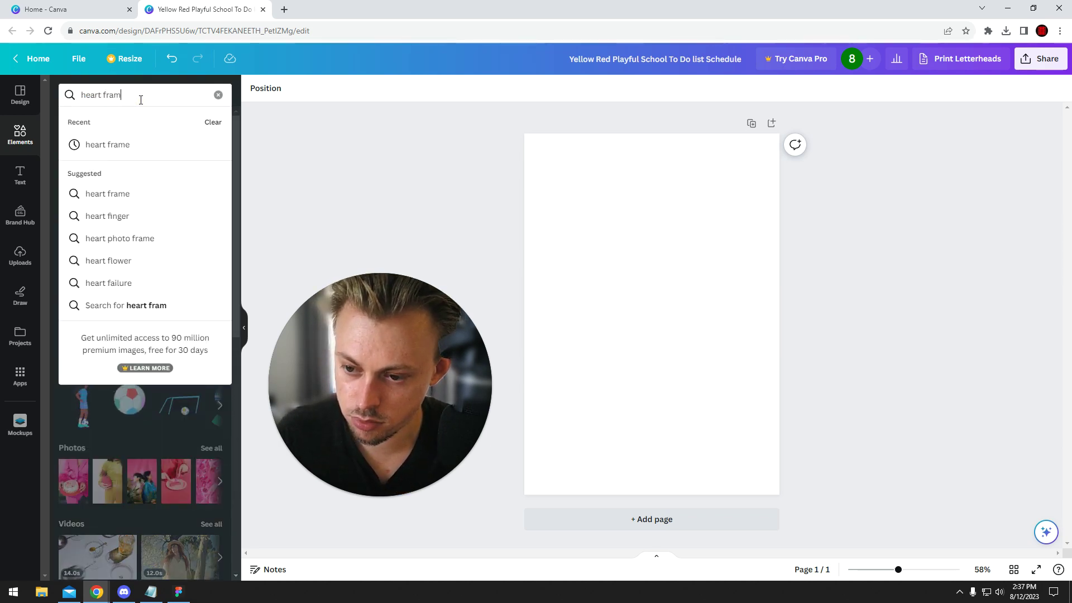
pyautogui.press('Return')
pyautogui.moveTo(80, 217); pyautogui.dragTo(620, 234)
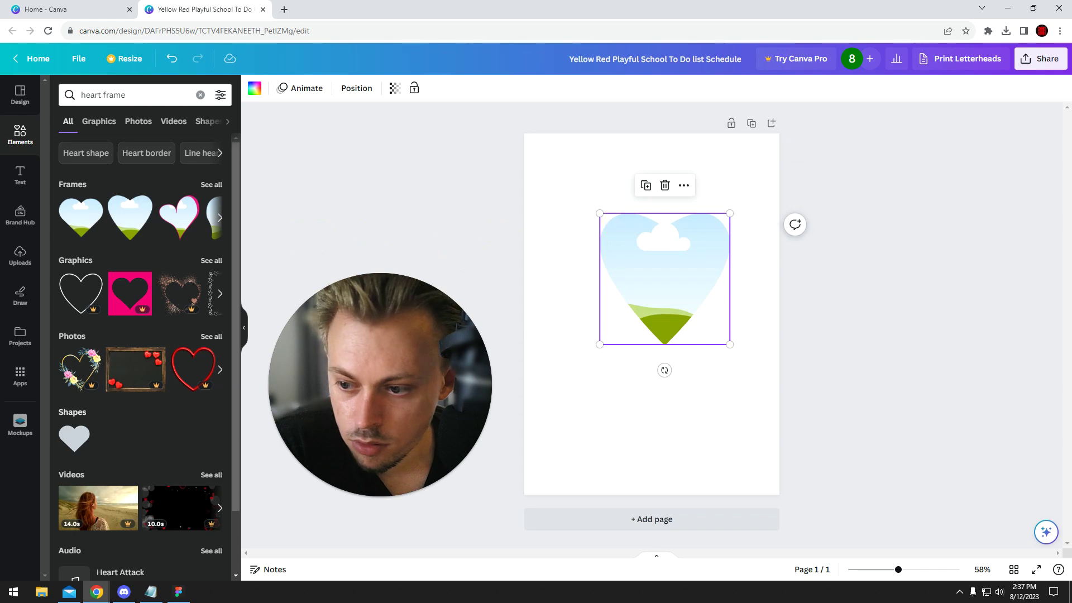
pyautogui.click(23, 265)
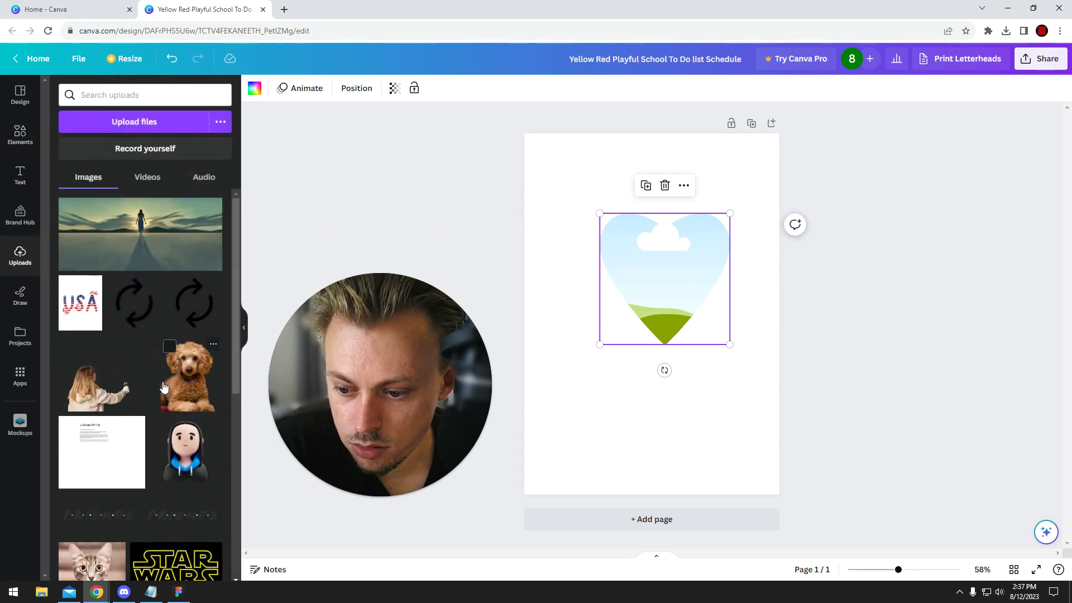
pyautogui.scroll(-3, 81, 415)
pyautogui.moveTo(81, 414); pyautogui.dragTo(649, 301)
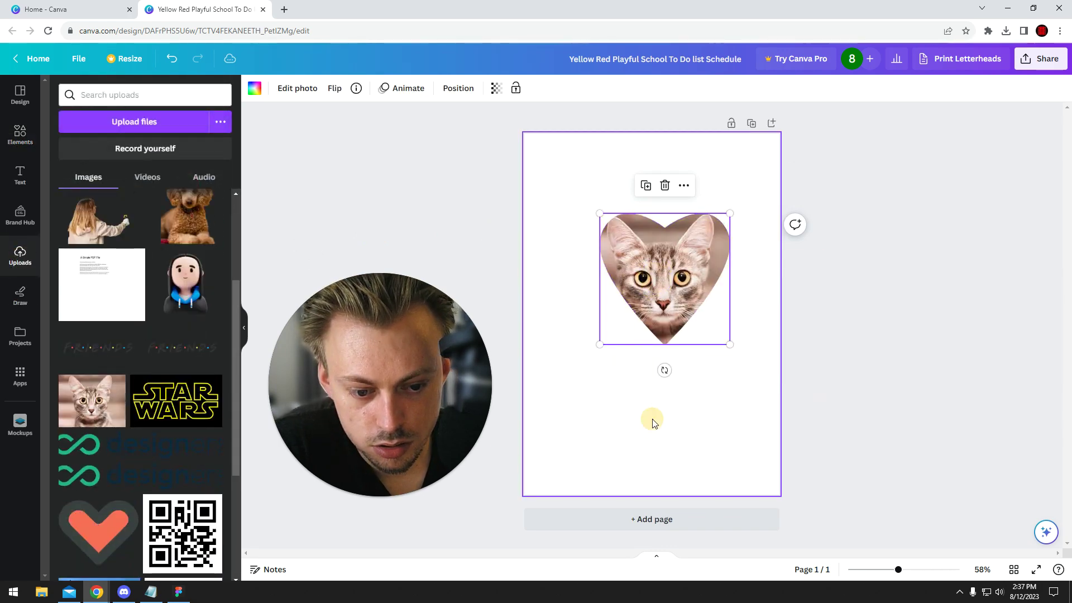
pyautogui.click(651, 422)
# Enlarge the cat inside the heart so its face fills the frame
pyautogui.doubleClick(662, 291)
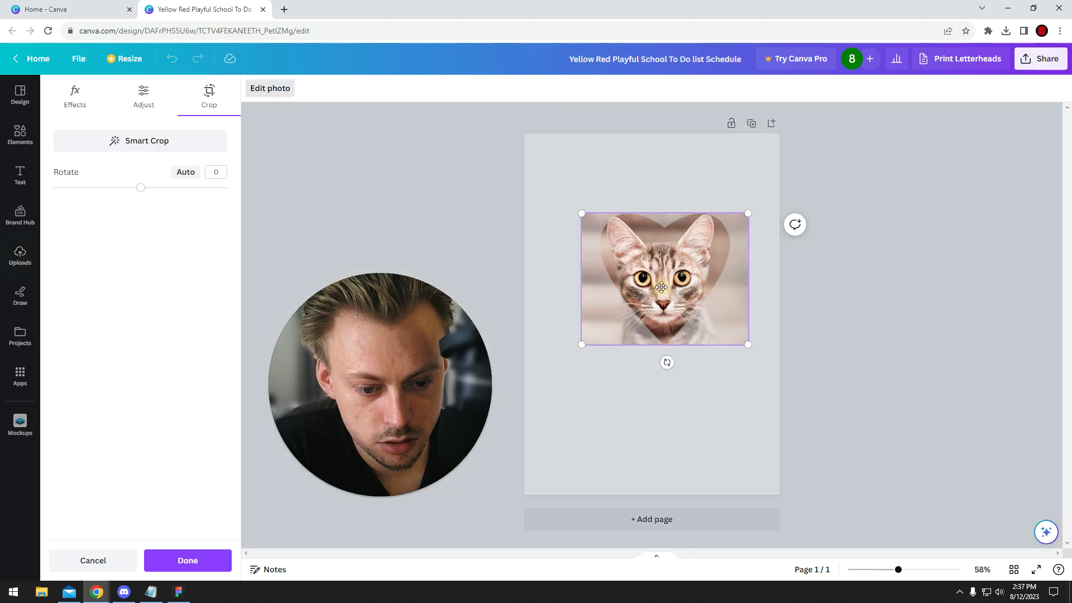
pyautogui.moveTo(748, 344); pyautogui.dragTo(880, 432)
pyautogui.moveTo(660, 282)
pyautogui.mouseDown()
pyautogui.moveTo(596, 226)
pyautogui.moveTo(602, 201)
pyautogui.mouseUp()
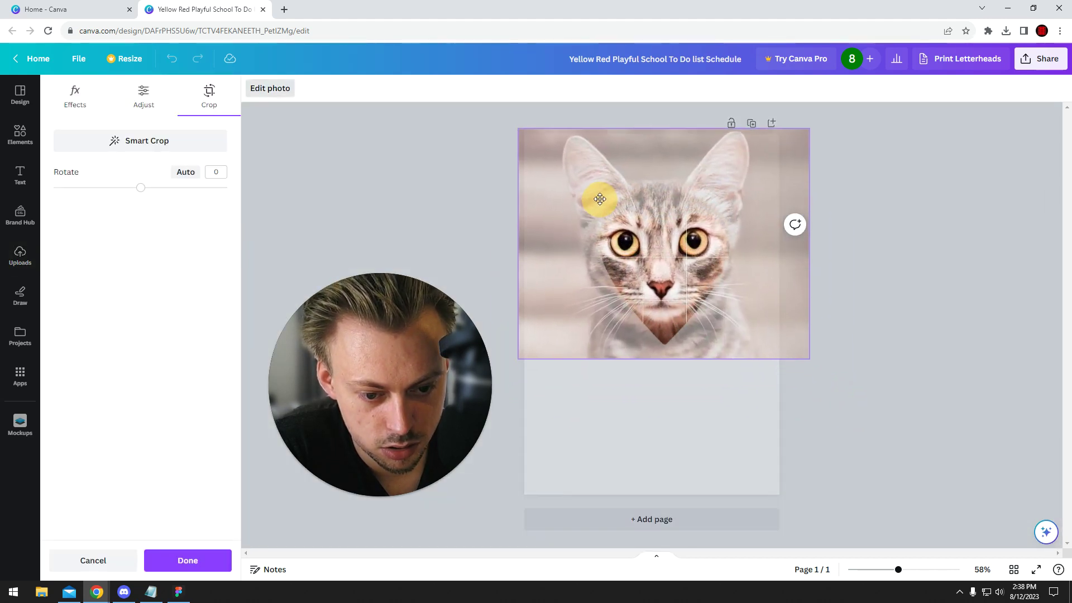
pyautogui.click(700, 394)
# Move the cat heart to the centre of the page
pyautogui.click(852, 333)
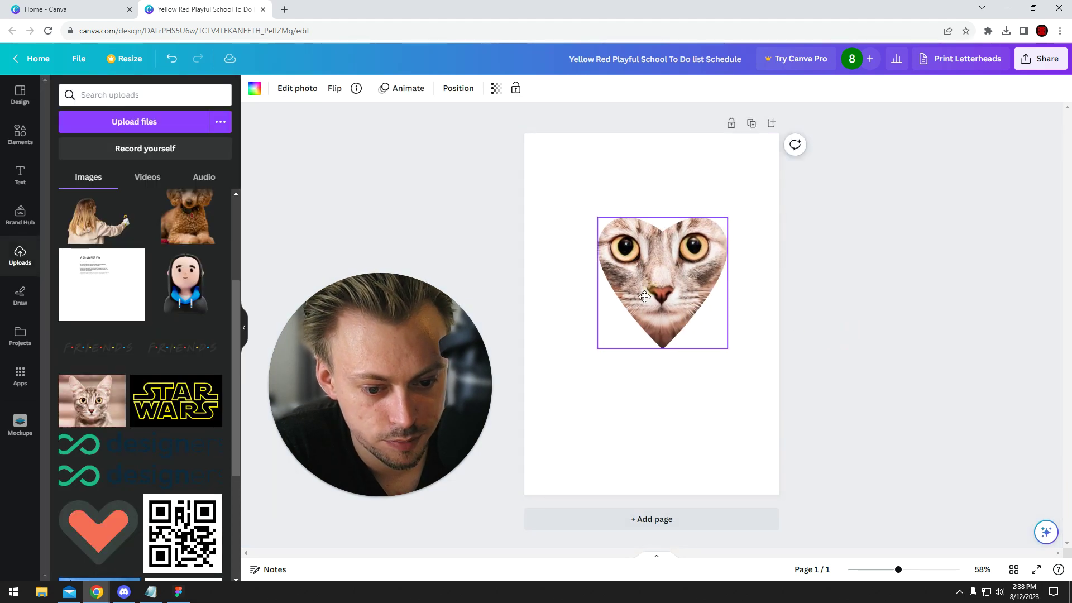
pyautogui.moveTo(650, 285)
pyautogui.mouseDown()
pyautogui.moveTo(638, 293)
pyautogui.moveTo(653, 286)
pyautogui.mouseUp()
pyautogui.click(398, 232)
pyautogui.click(471, 206)
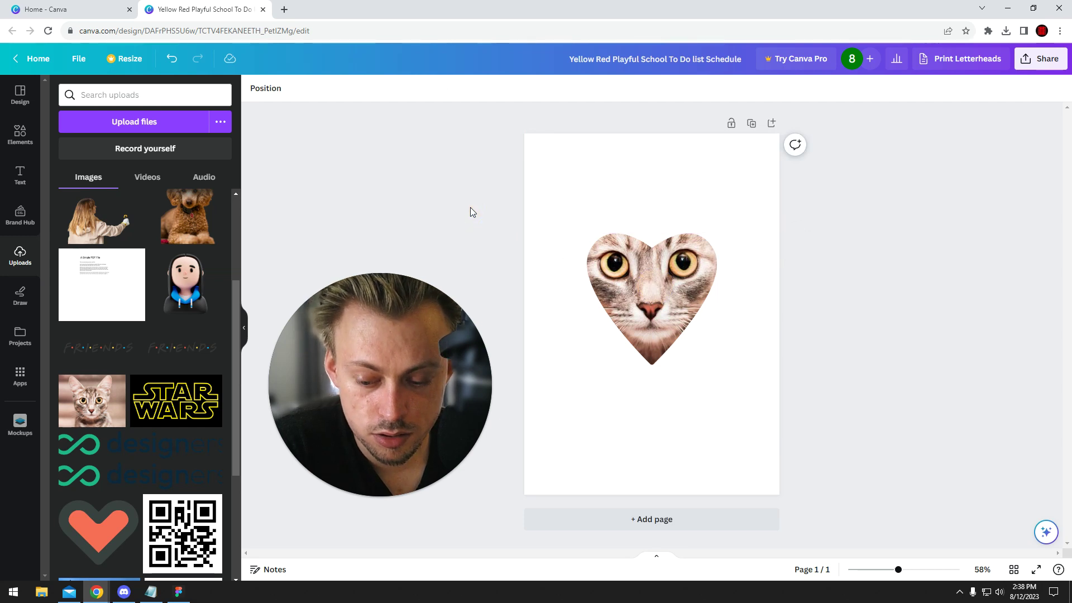